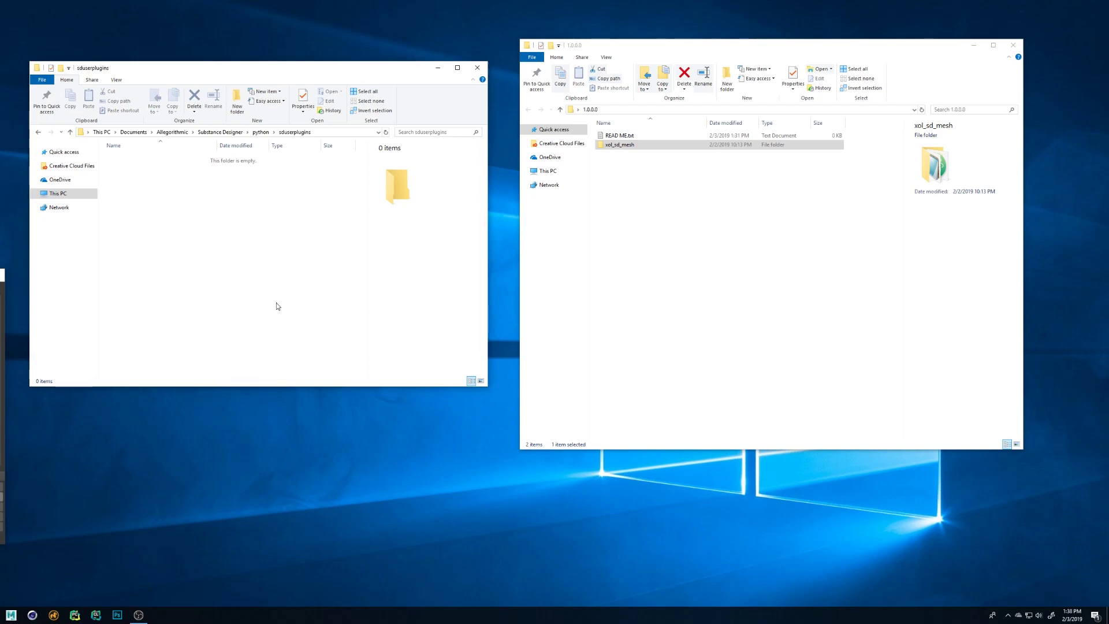
Copy the xol_sd_mesh folder from the 1.0.0.0 window and paste it into sduserplugins.
left_click(677, 188)
left_click(636, 145)
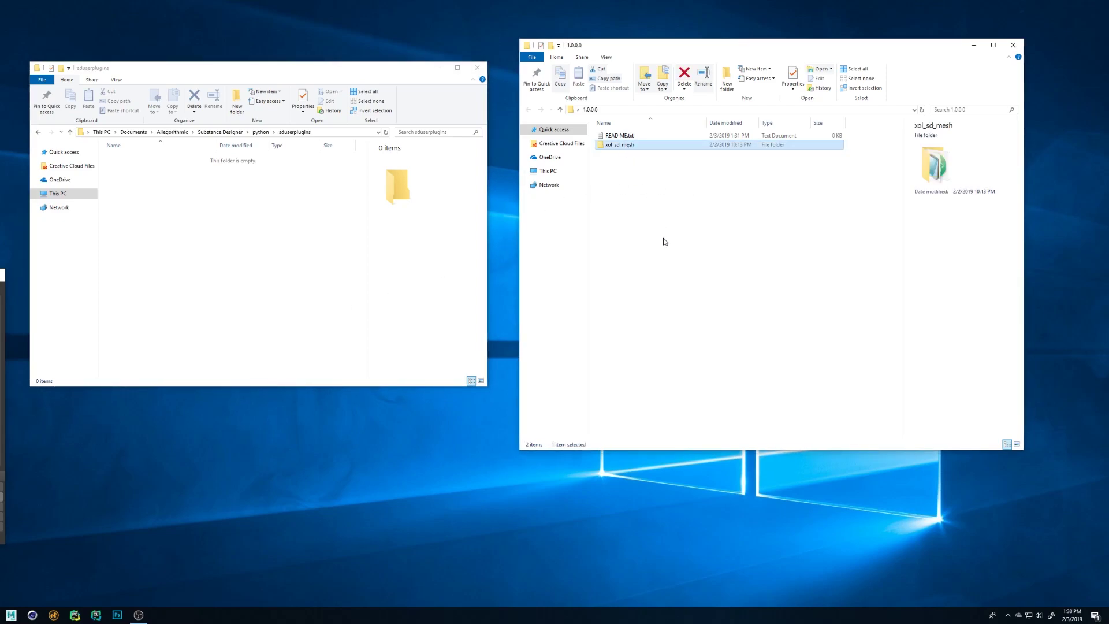
key("ctrl+c")
left_click(242, 235)
key("ctrl+v")
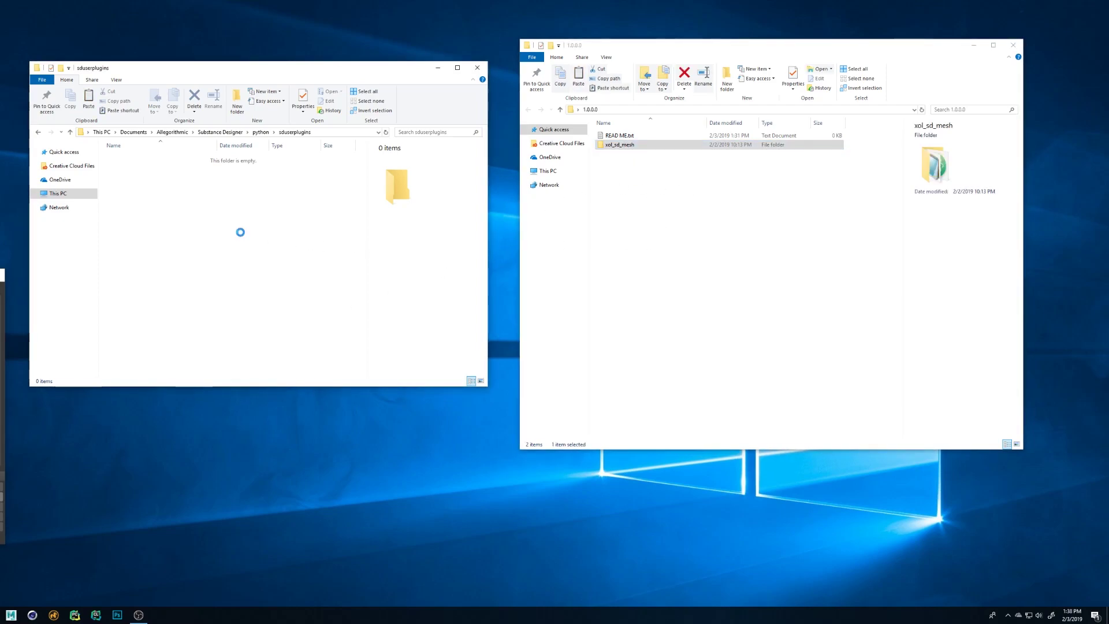
left_click(173, 182)
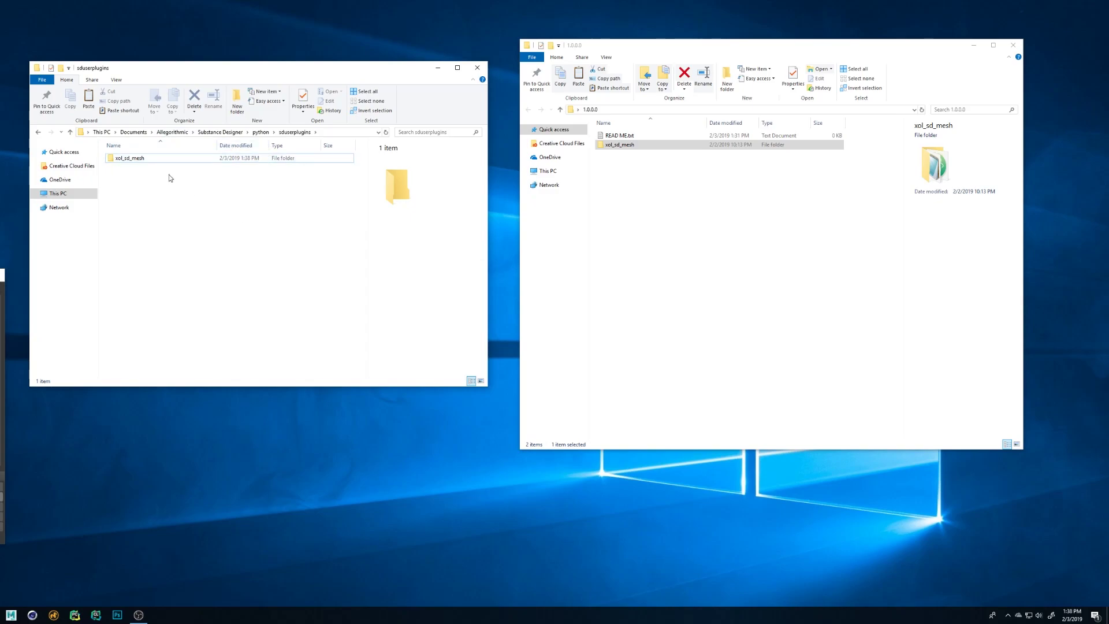
Replace YOUR_LICENSE_HERE in license.lic with the plugin licence key and save the file.
double_click(132, 159)
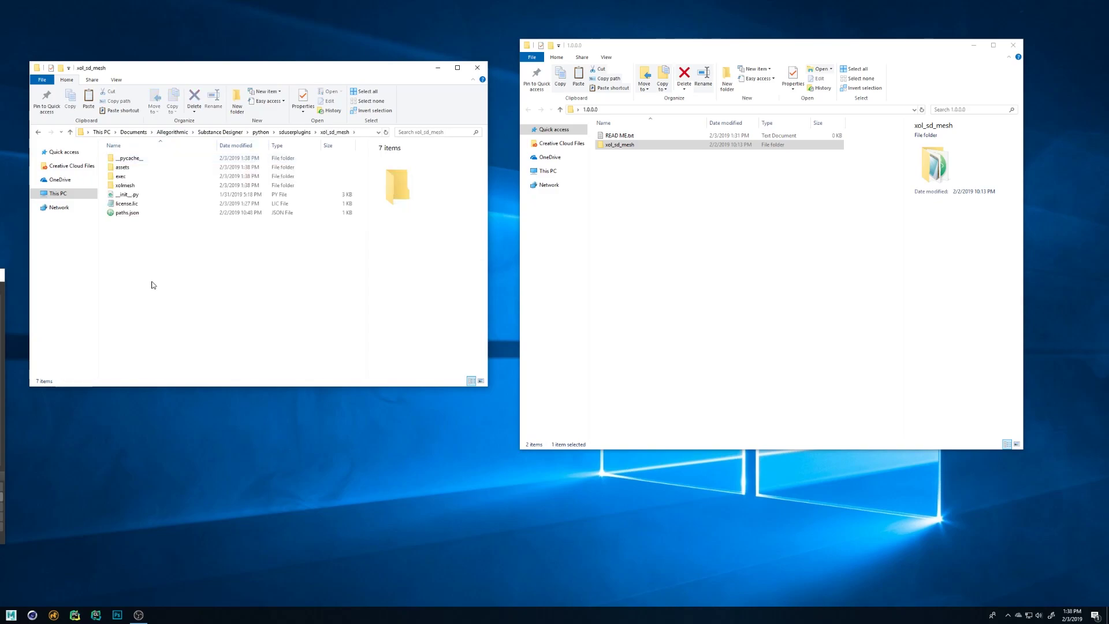
double_click(127, 204)
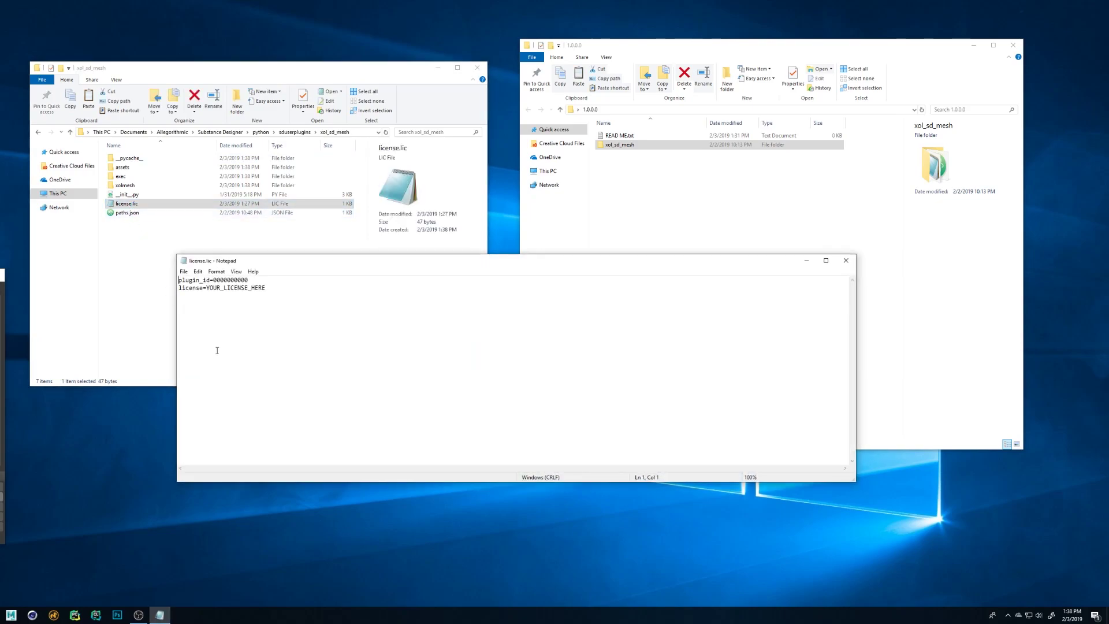
left_click_drag(268, 289, 206, 289)
type("AAAAAAA-AAAAAAA-AAAAAA-AAAAAA")
key("ctrl+s")
left_click(846, 260)
left_click(215, 276)
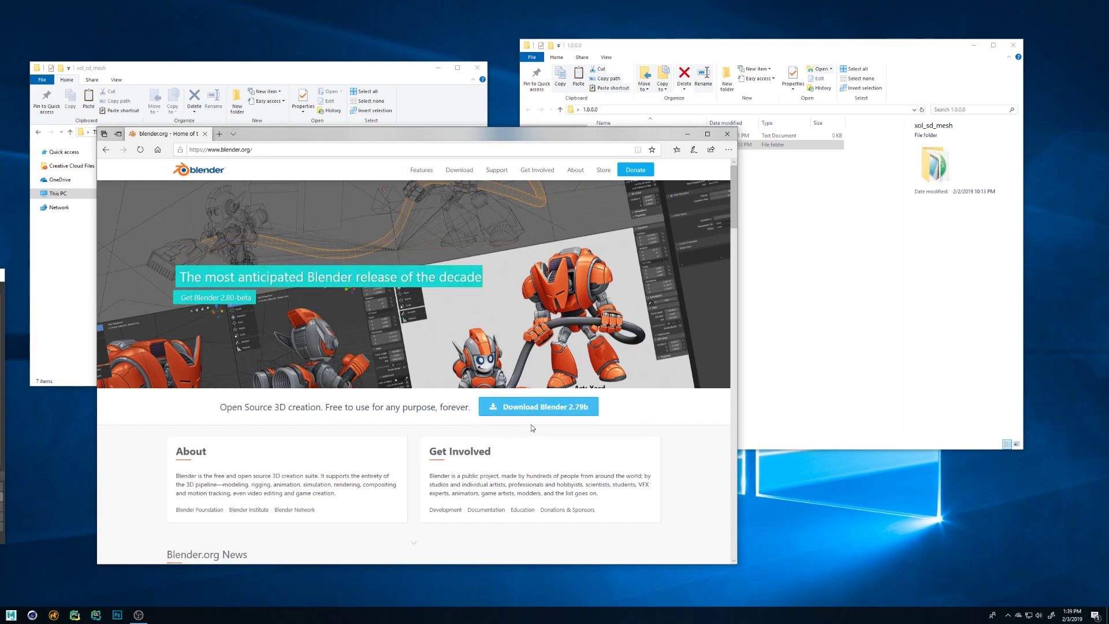
Open paths.json in Notepad and paste the Blender install folder path over the old path.
left_click(688, 133)
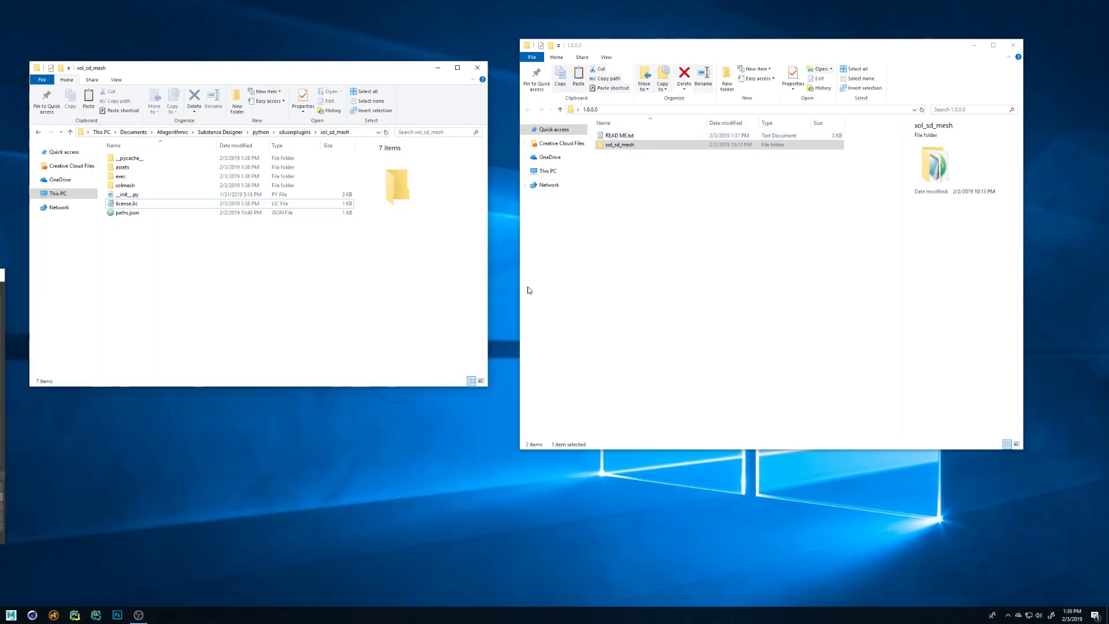
right_click(125, 213)
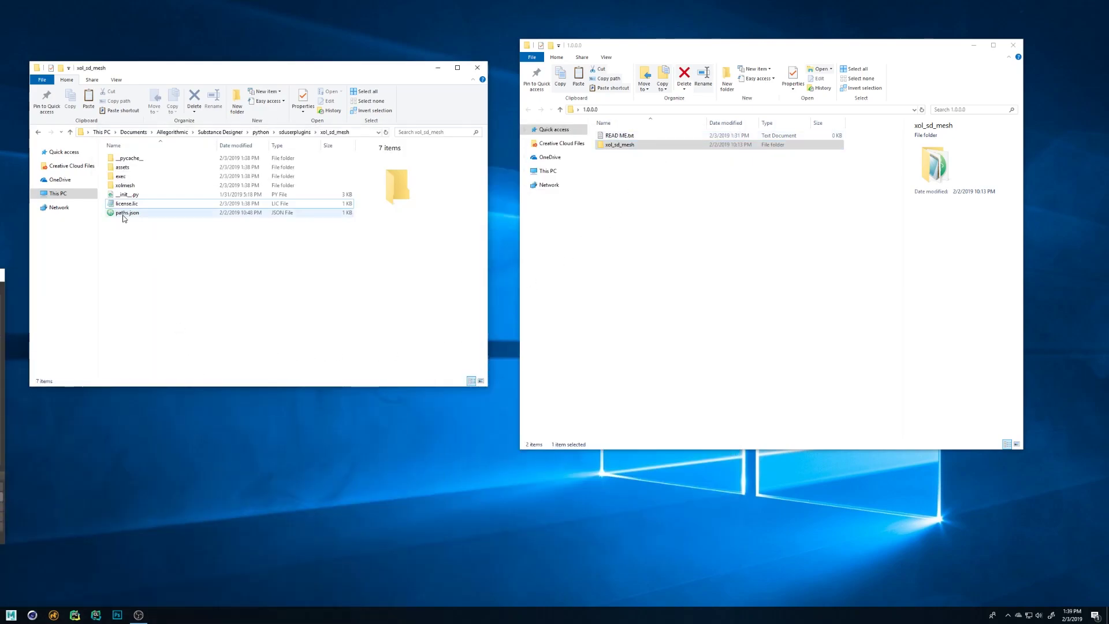
mouse_move(174, 260)
left_click(293, 288)
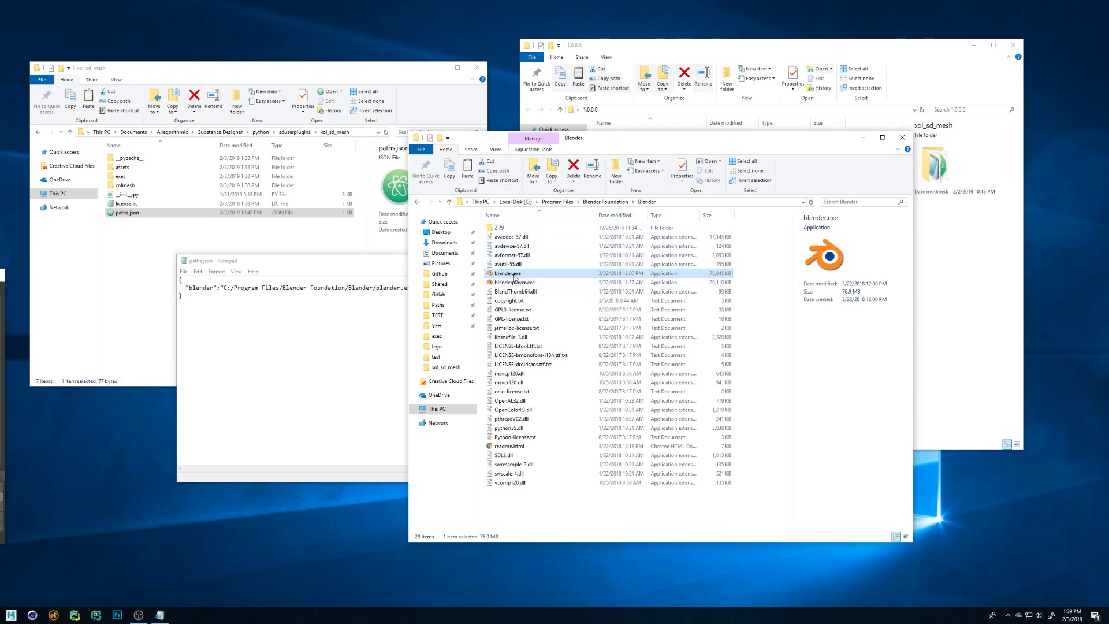
left_click(668, 201)
key("ctrl+c")
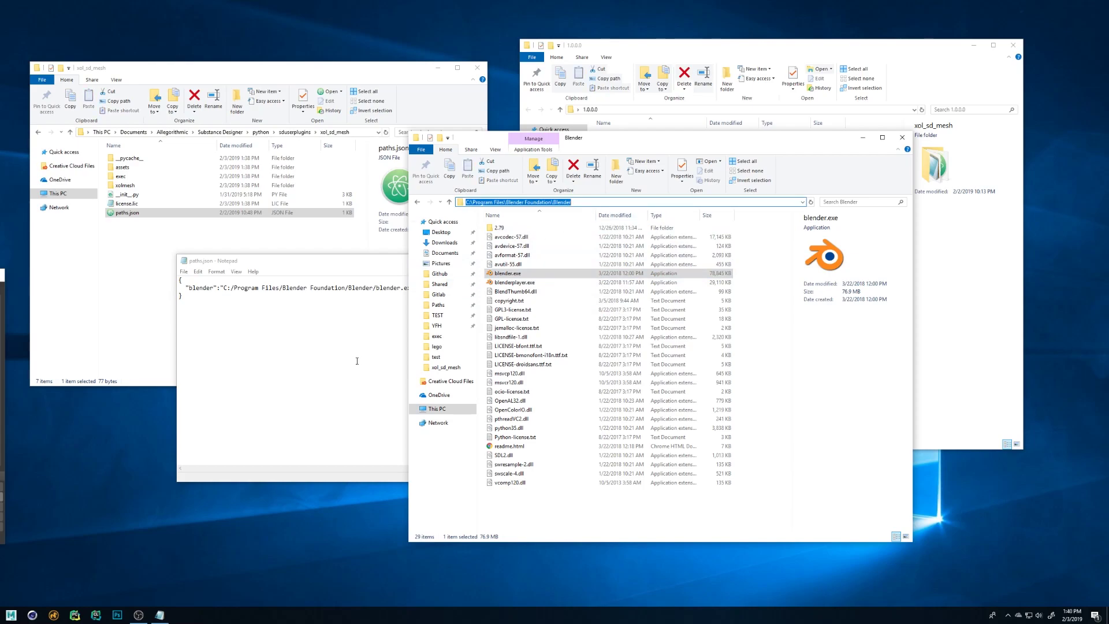
left_click(357, 361)
left_click_drag(375, 288, 223, 288)
key("ctrl+v")
Change the path's backslashes to forward slashes and close paths.json.
key("Left")
key("BackSpace")
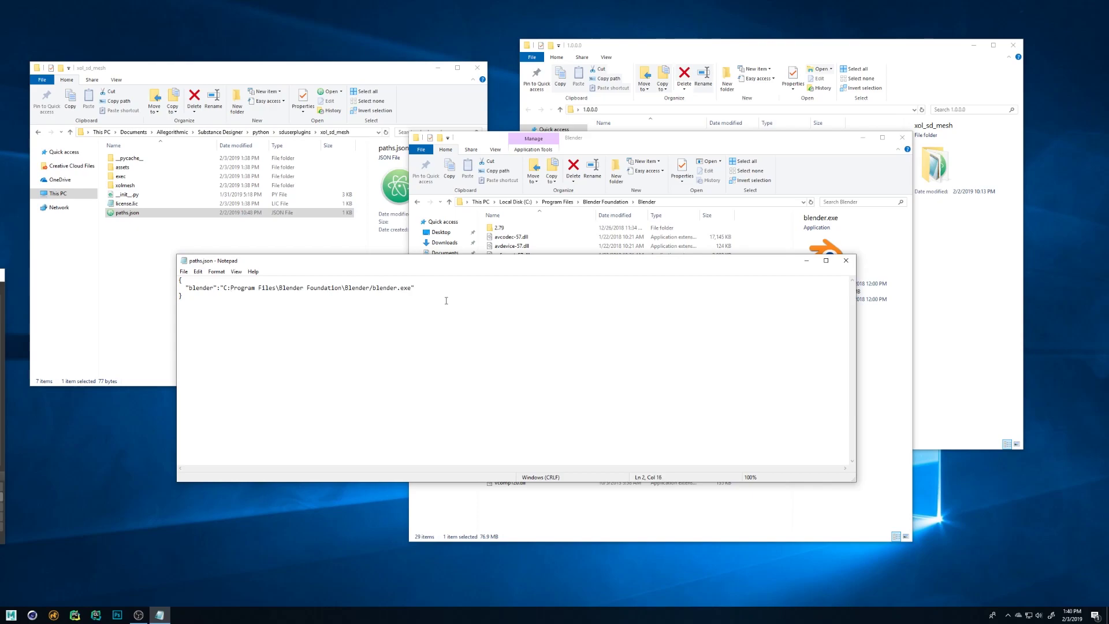
type("/")
key("Delete")
type("/")
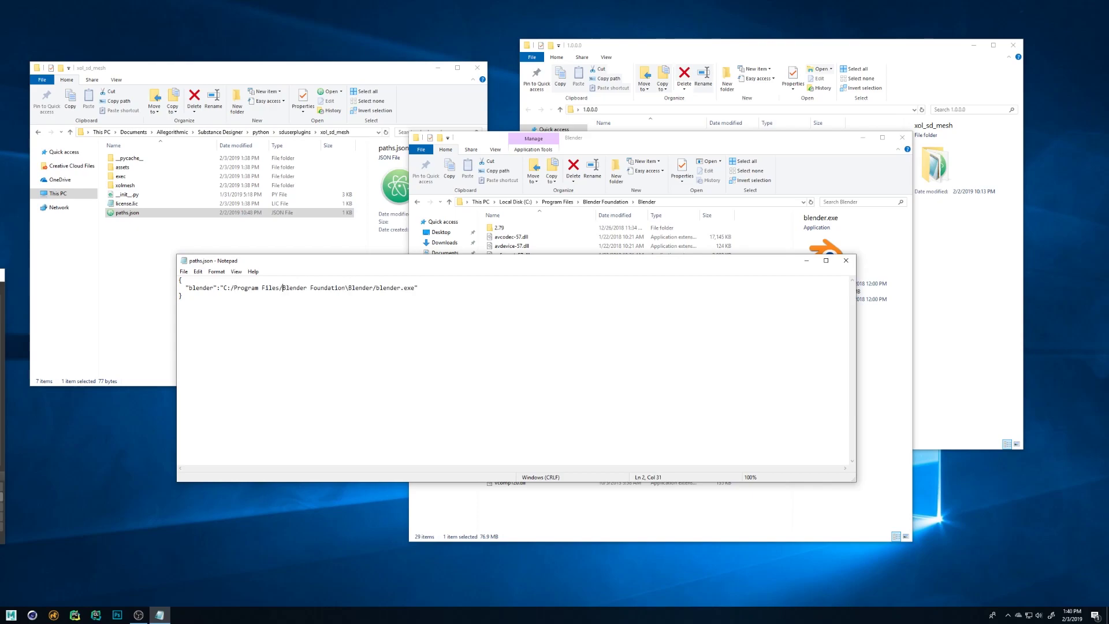
key("Right")
key("Right")
key("Right")
key("Right")
key("Delete")
type("/")
left_click(846, 261)
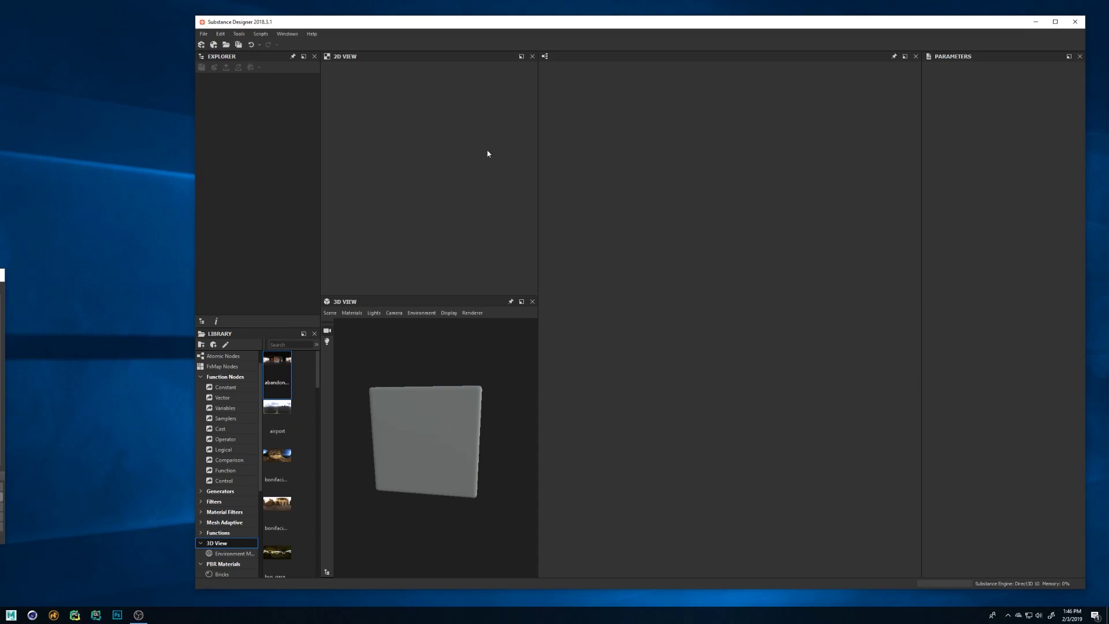
Create an empty Substance graph named New_Graph.
left_click(201, 45)
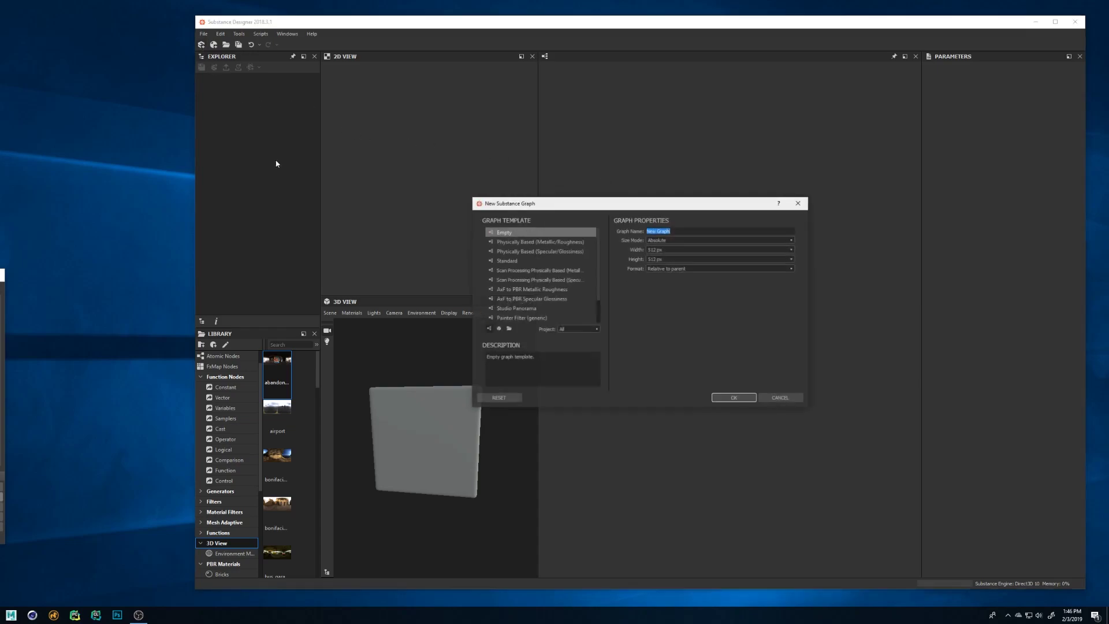
left_click(722, 398)
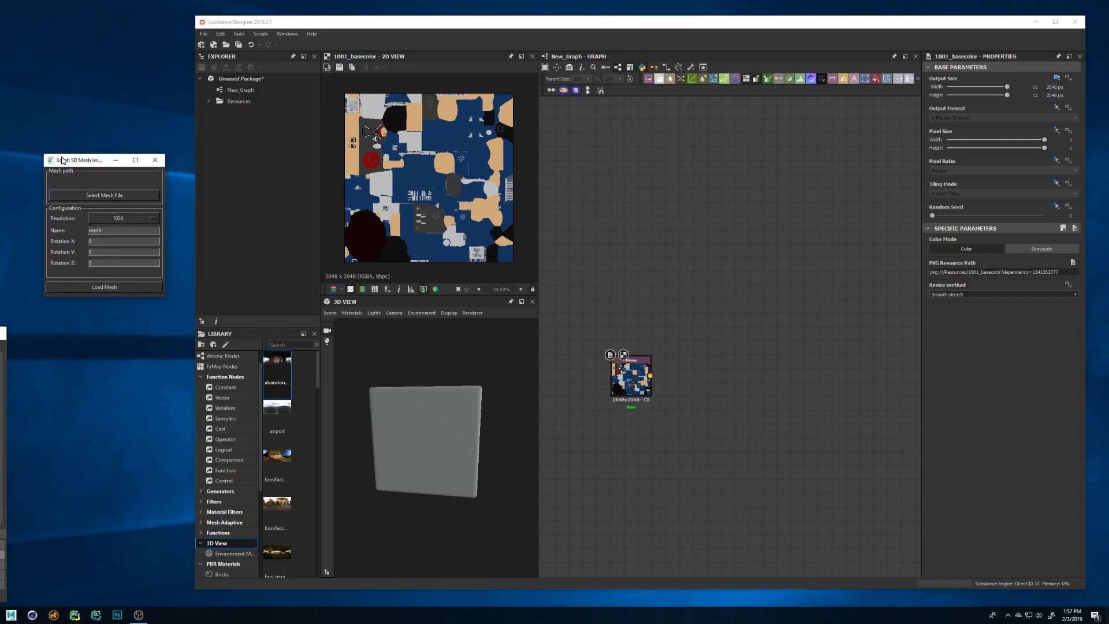
Load lego_wes.obj at 1024 resolution under the name wes.
left_click(125, 197)
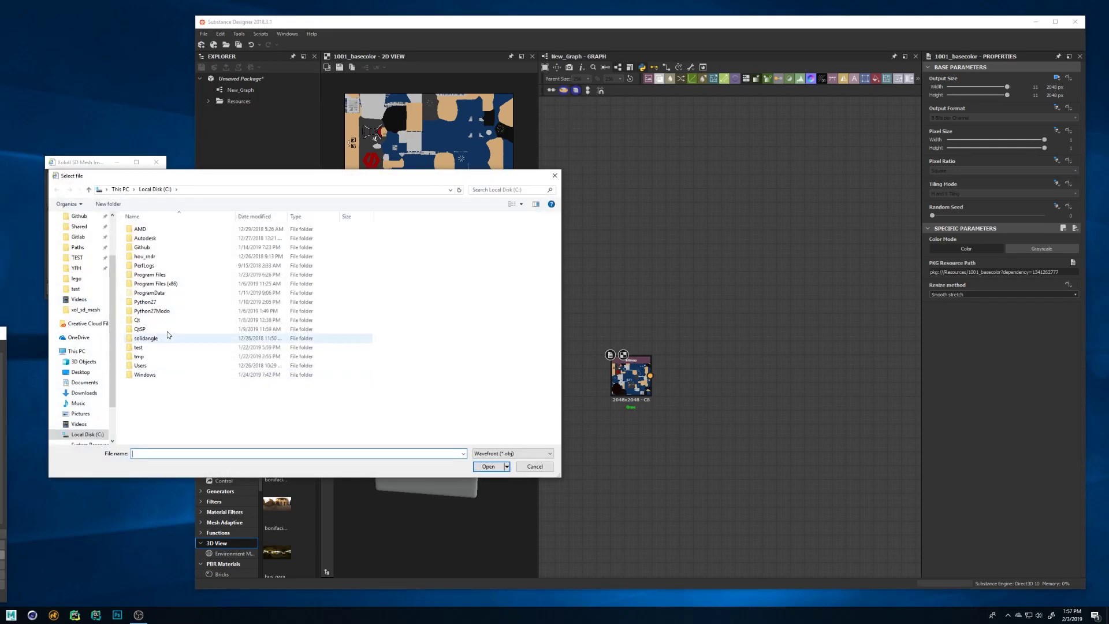
left_click(81, 279)
double_click(195, 236)
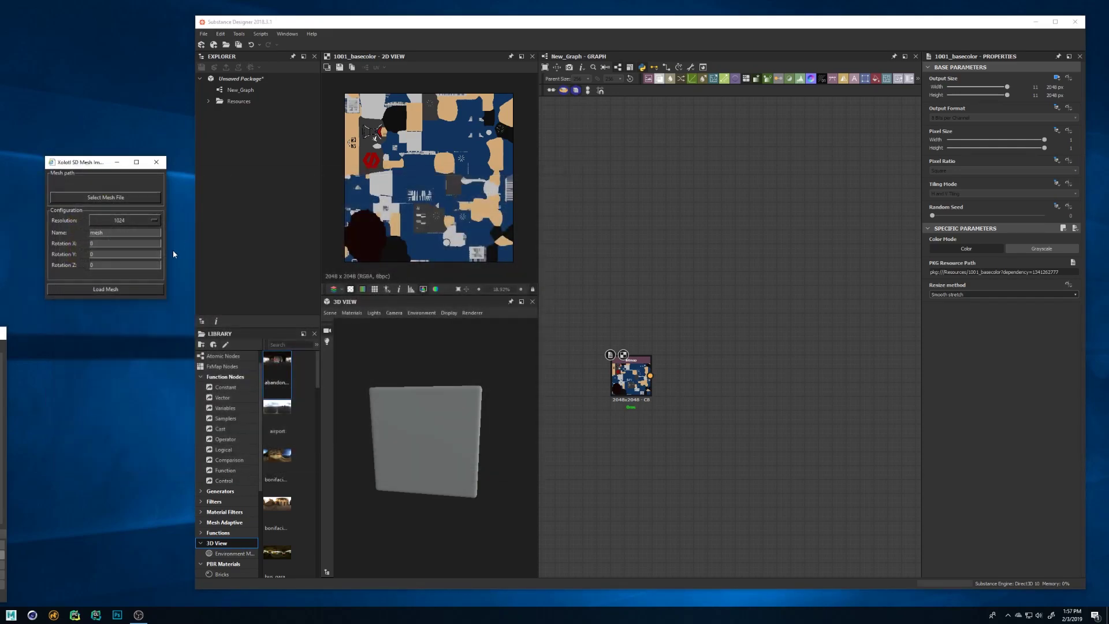
left_click(119, 220)
left_click(105, 272)
double_click(112, 234)
type("wes")
left_click(81, 291)
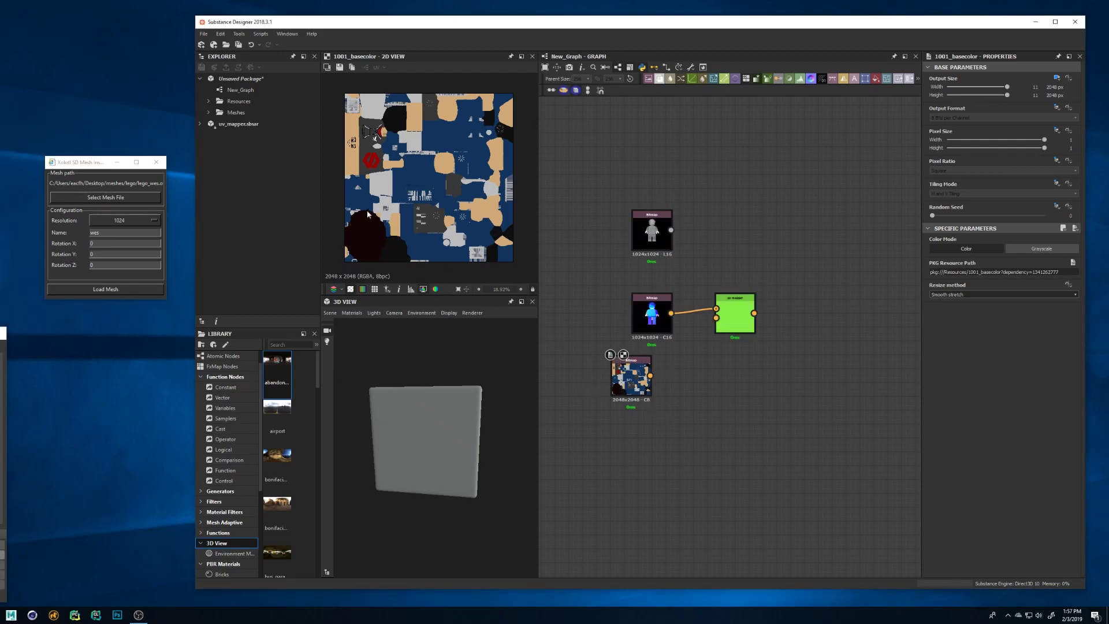
Expand the Meshes folder and preview the wes_depth and wes_uvs bitmaps.
left_click(208, 113)
left_click(217, 124)
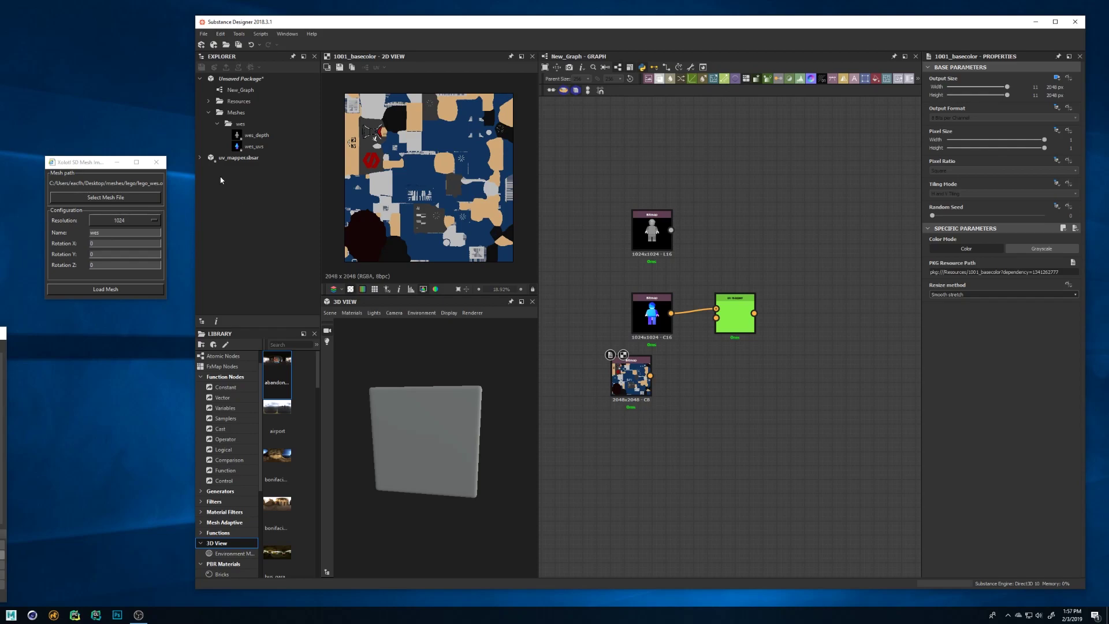
left_click(209, 113)
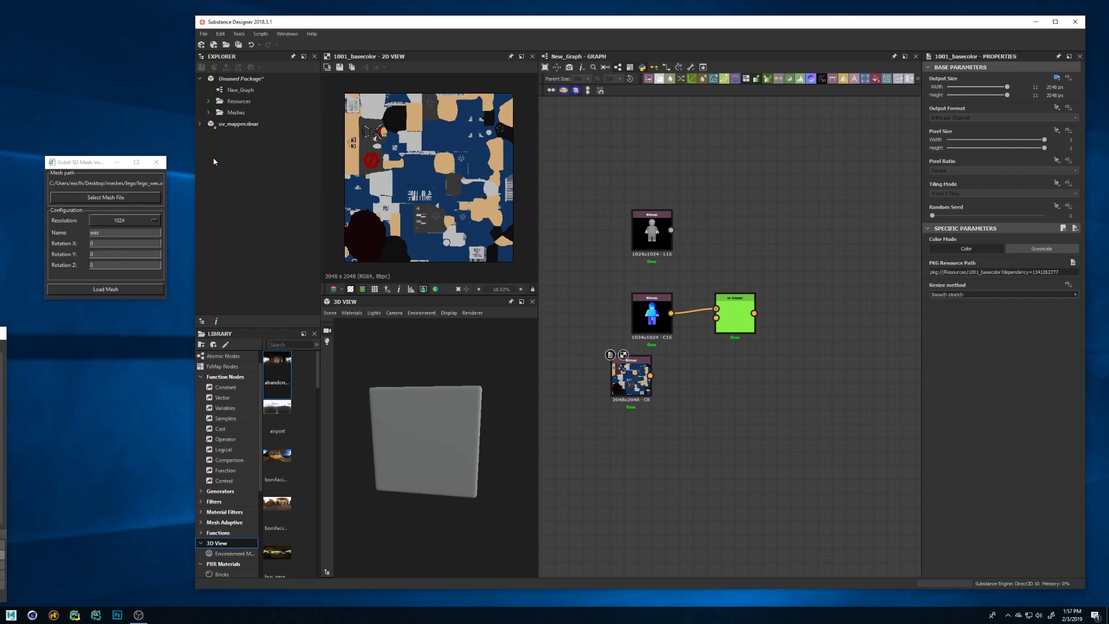
double_click(641, 233)
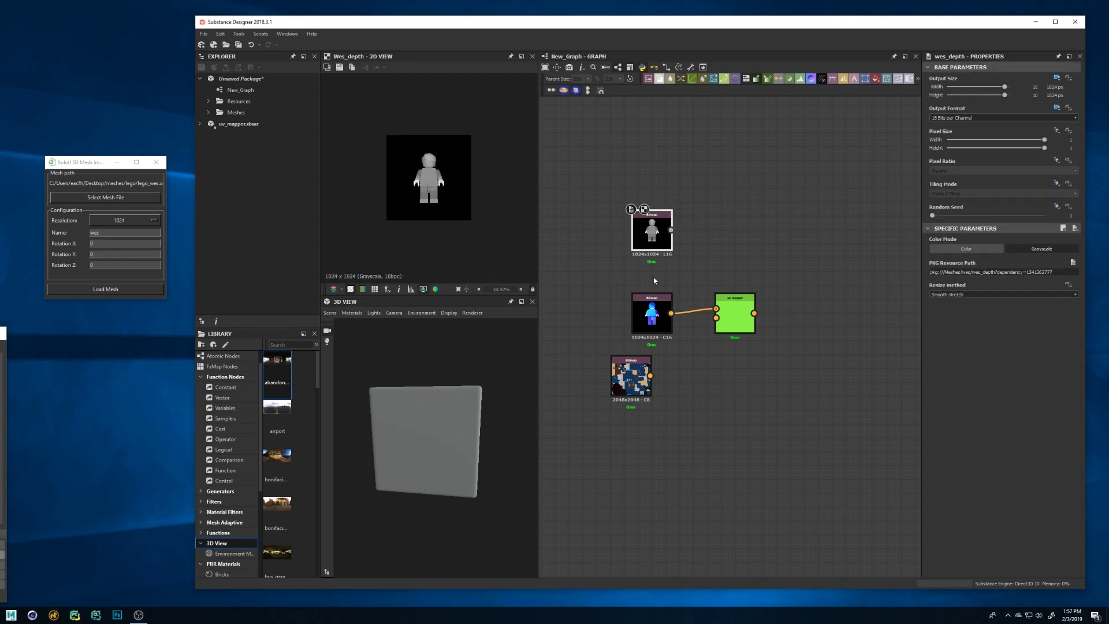
double_click(651, 315)
Connect 1001_basecolor to uv_mapper's second input and preview the textured result.
left_click(742, 323)
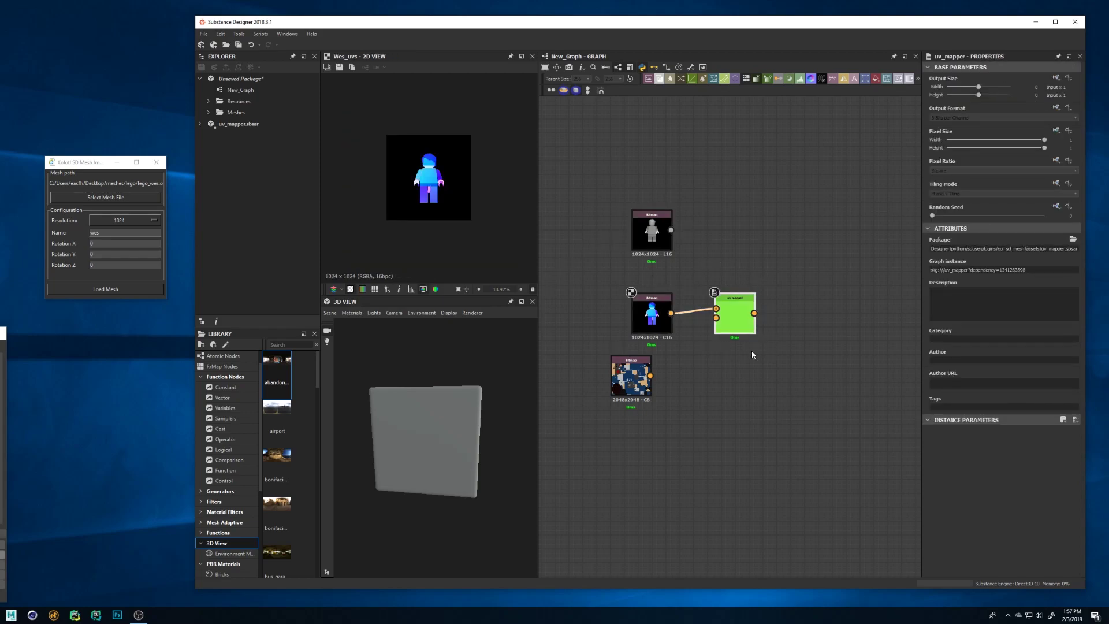
left_click_drag(650, 376, 715, 317)
double_click(735, 315)
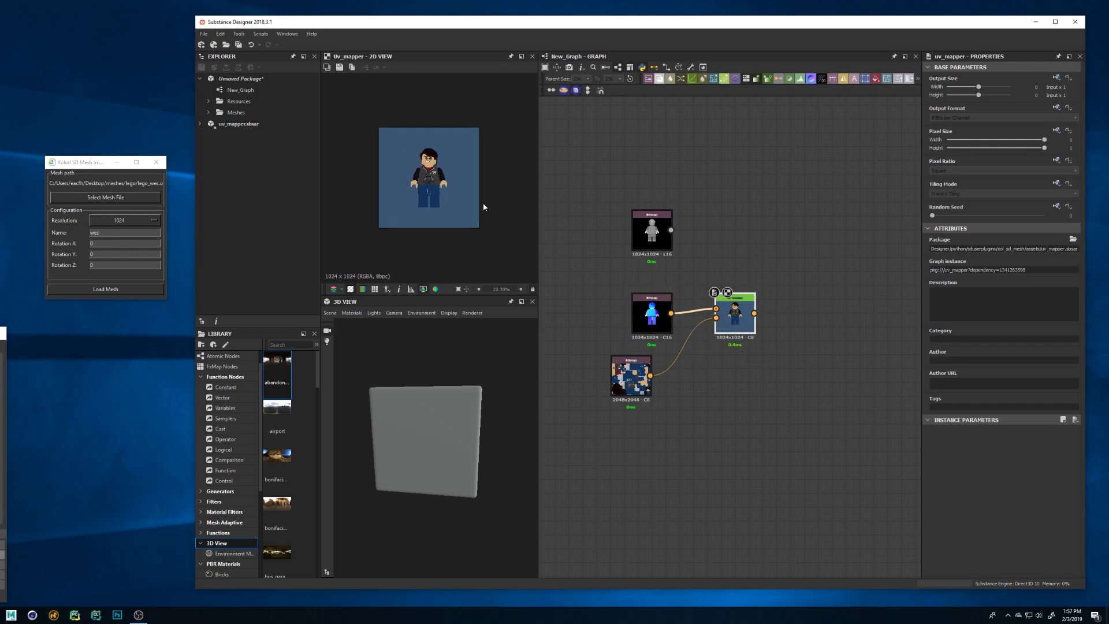
scroll(482, 207, "up", 3)
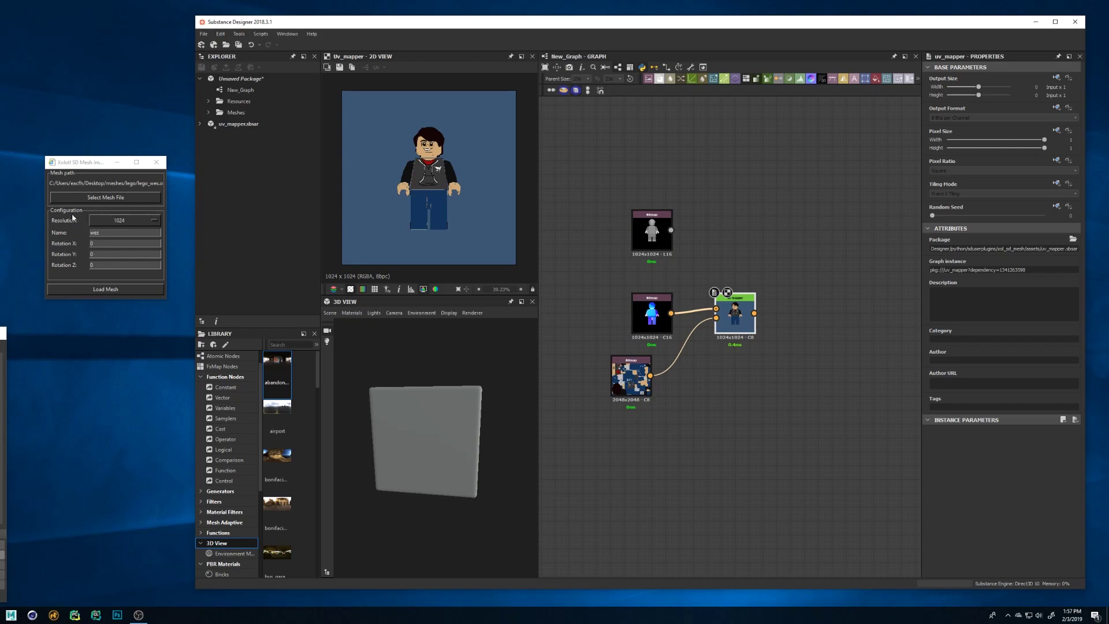
Reload the mesh with Rotation X 90 and compare the new depth and UV bitmaps.
left_click(104, 242)
type("90")
left_click(60, 287)
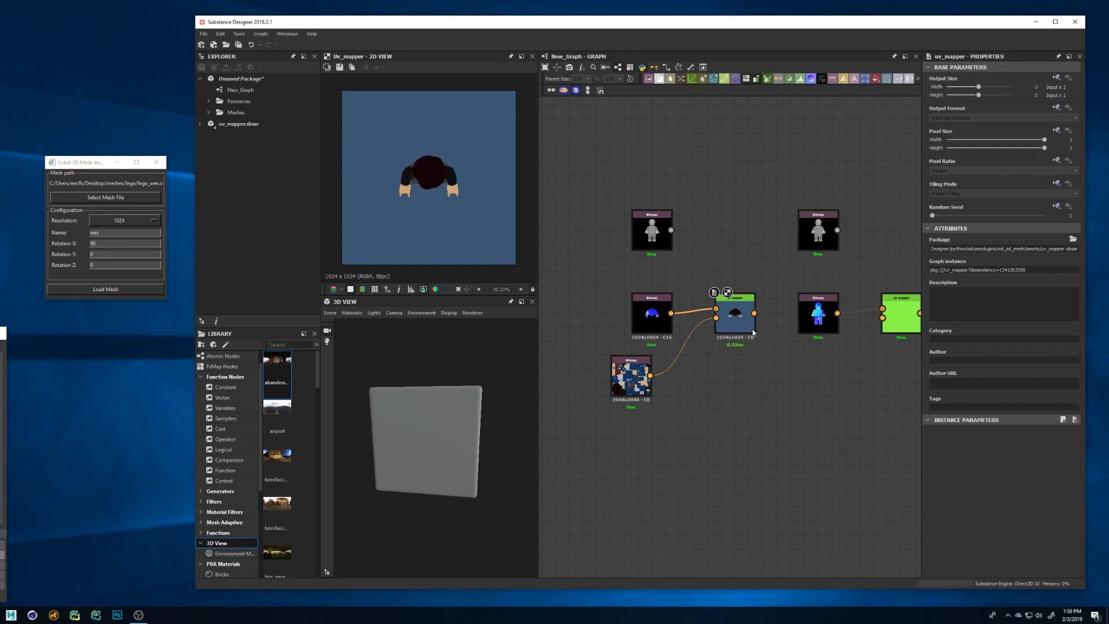
left_click(655, 231)
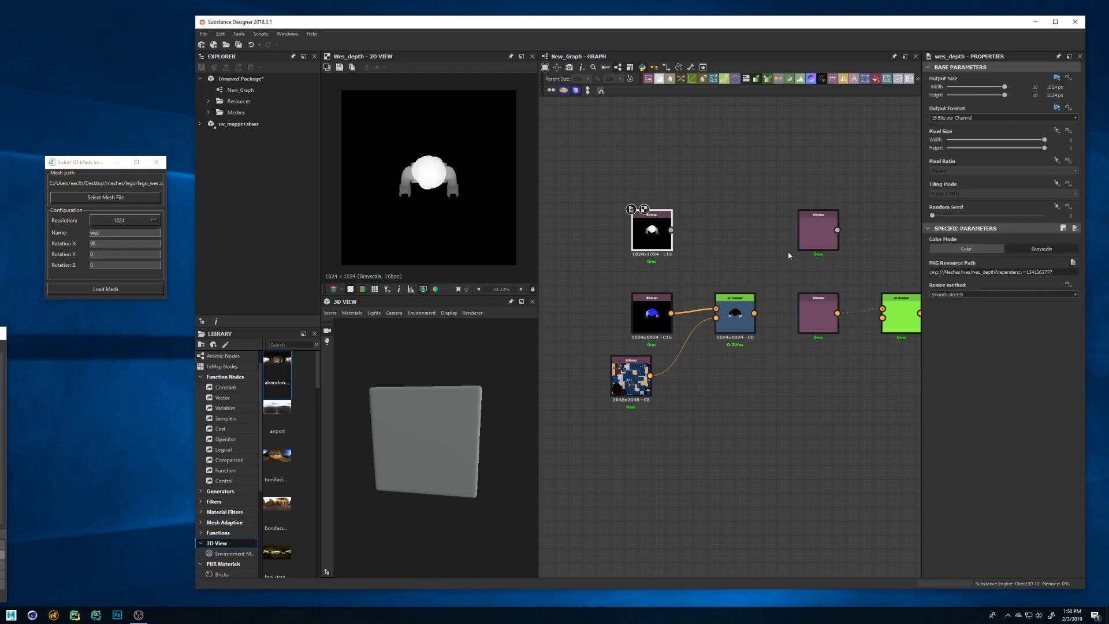
left_click(817, 233)
left_click(814, 317)
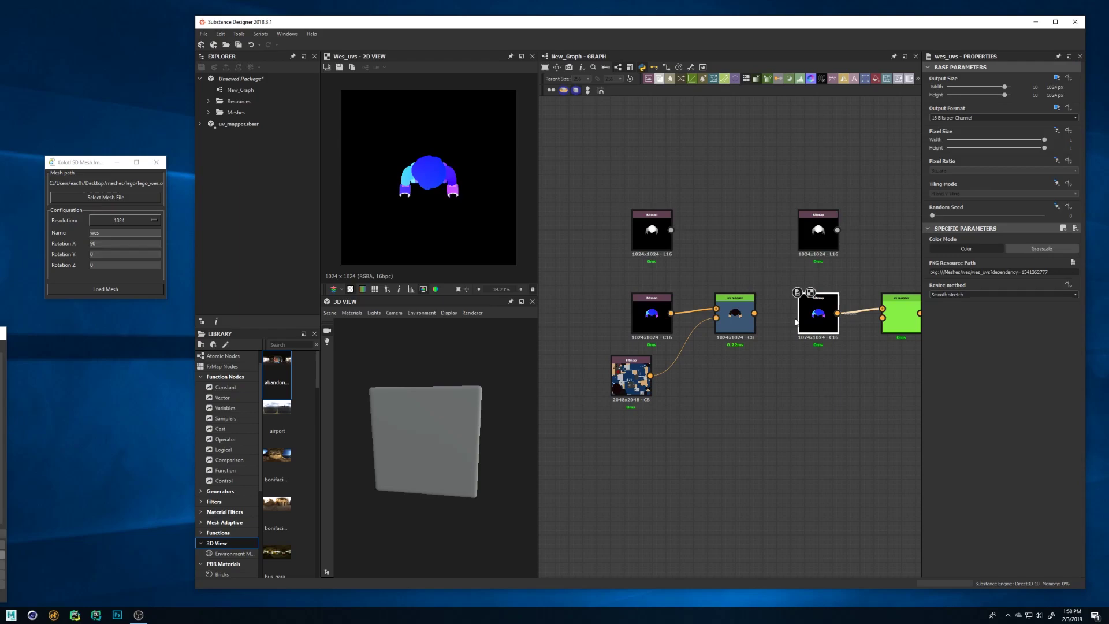
left_click(656, 325)
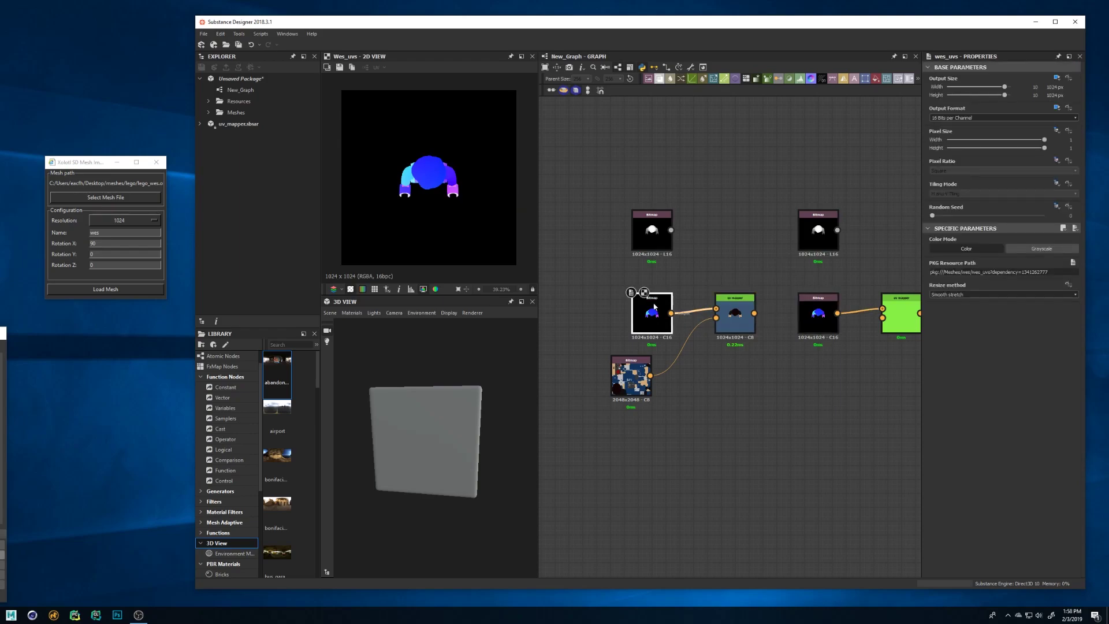
left_click(652, 238)
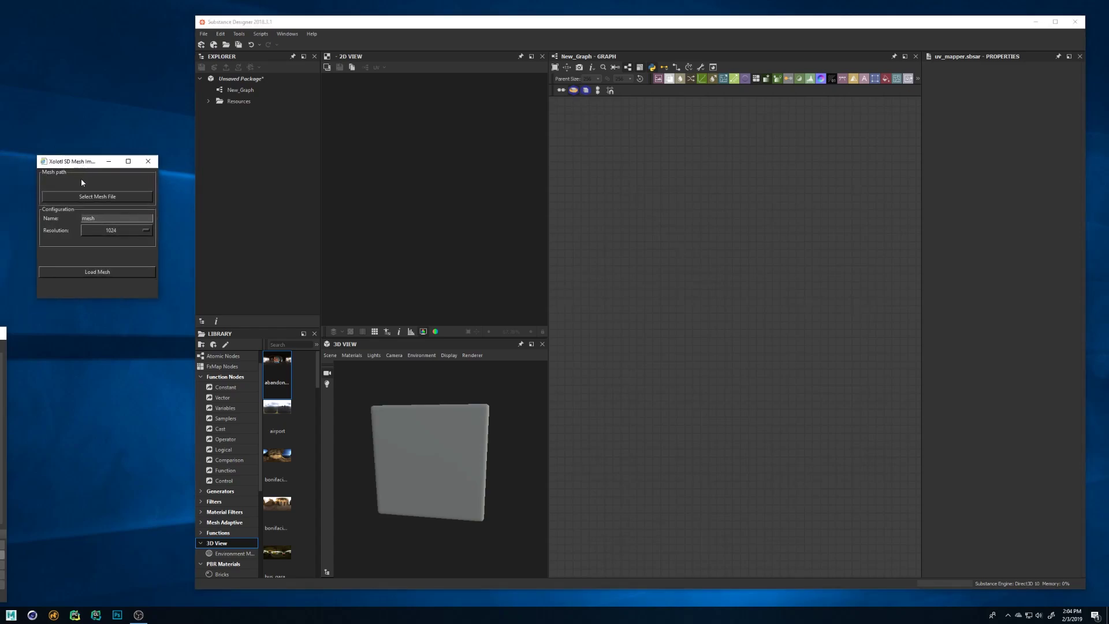
Pick lego_wes.obj, name it wes, keep 1024 resolution, and load the mesh.
left_click(85, 197)
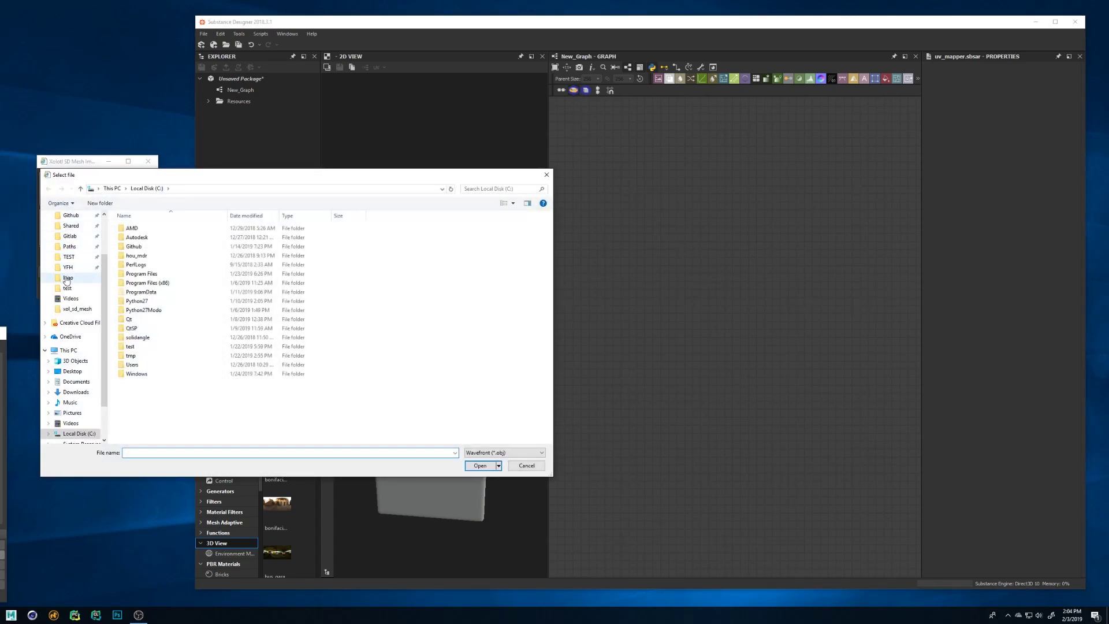
left_click(68, 278)
double_click(186, 238)
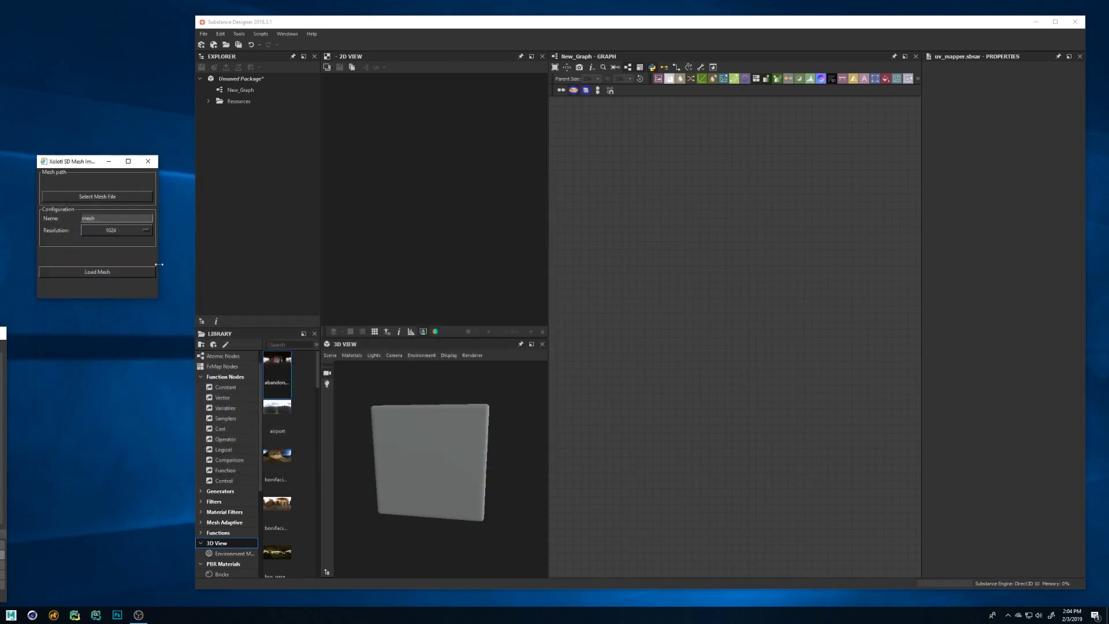
double_click(89, 218)
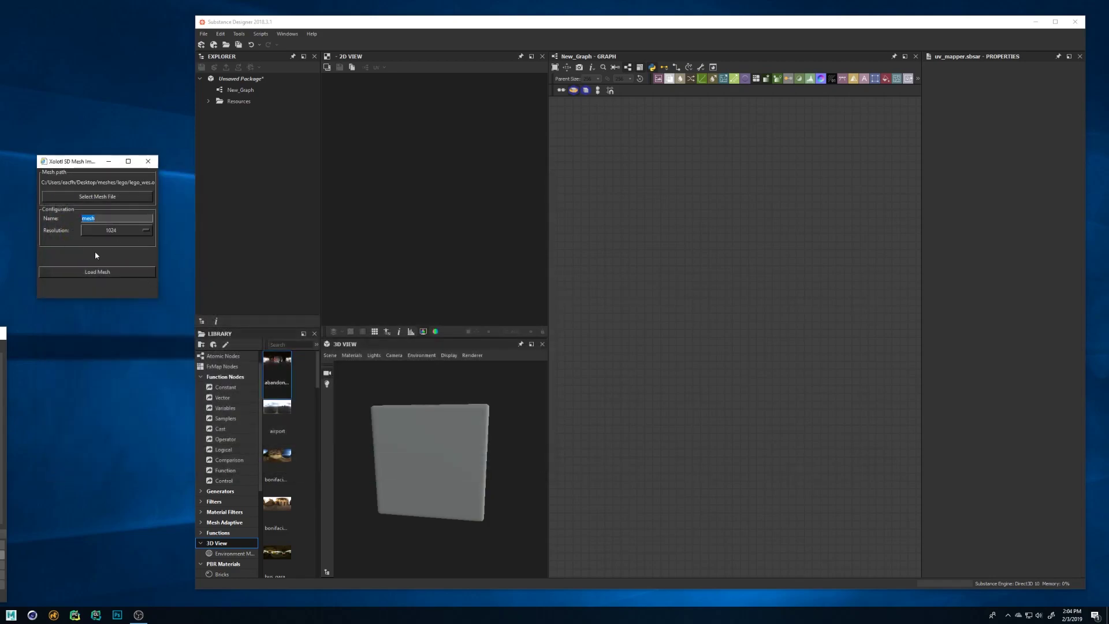
type("wes")
left_click(148, 231)
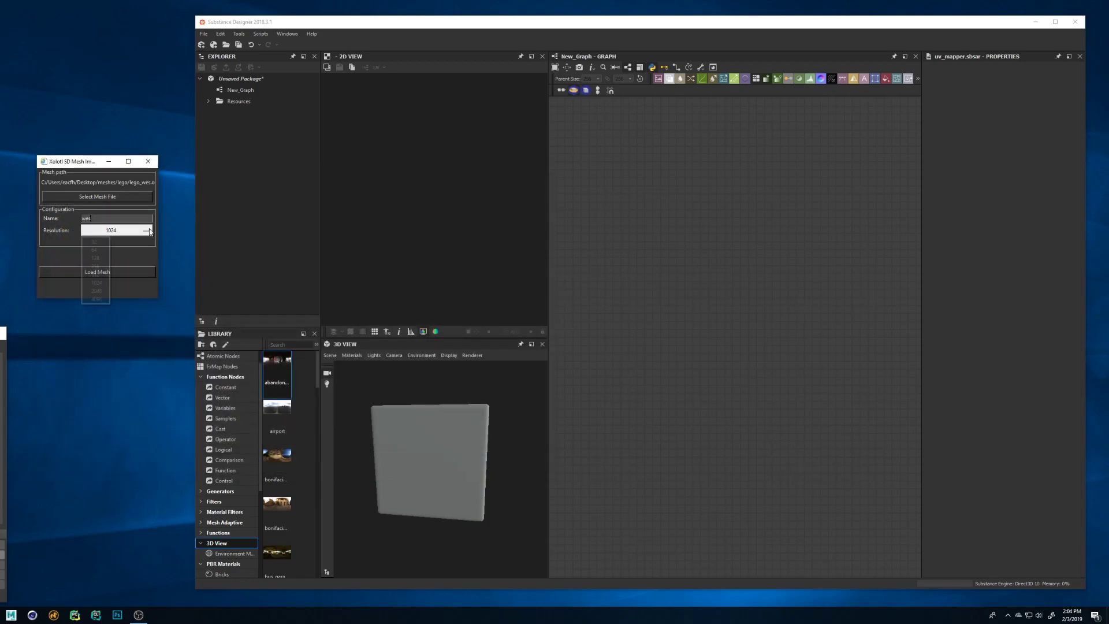
left_click(130, 260)
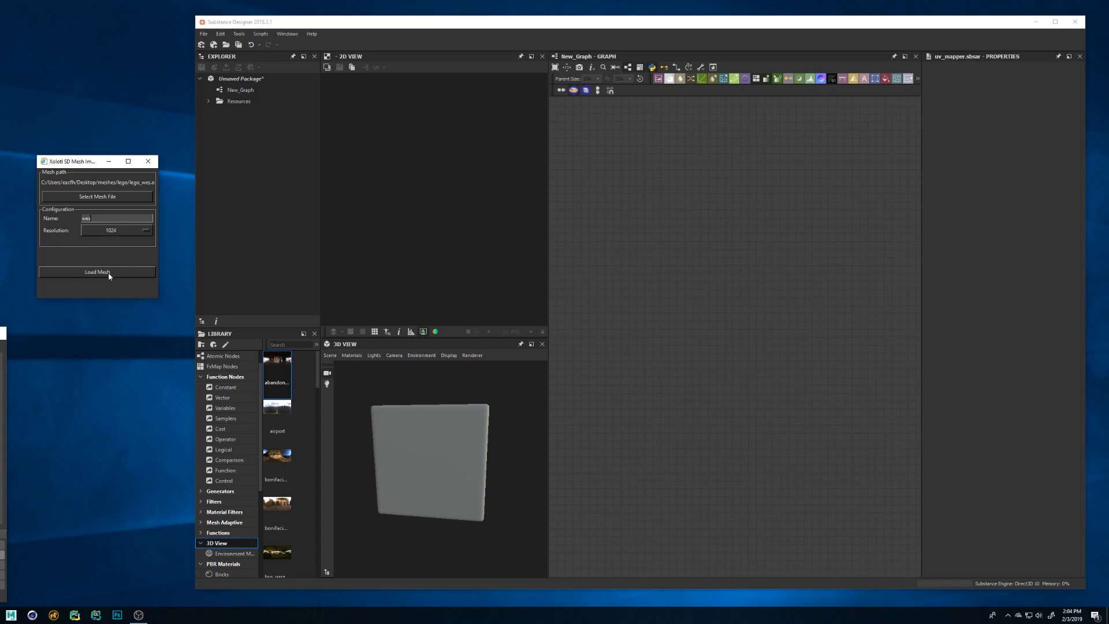
left_click(109, 273)
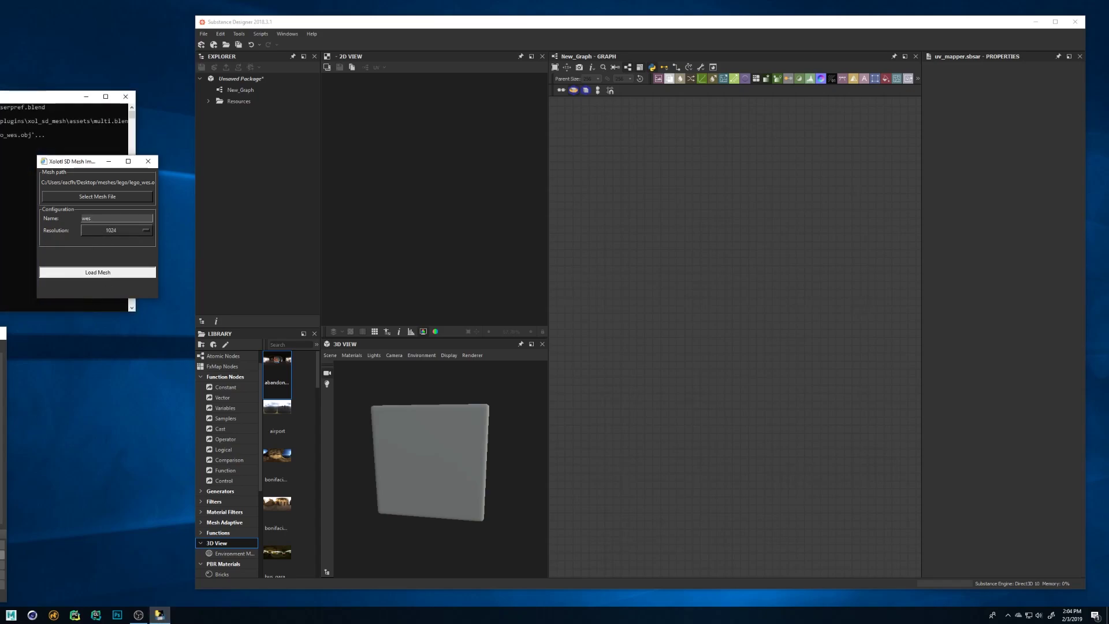
Move the console window aside while the wes mesh import completes.
left_click_drag(58, 97, 346, 62)
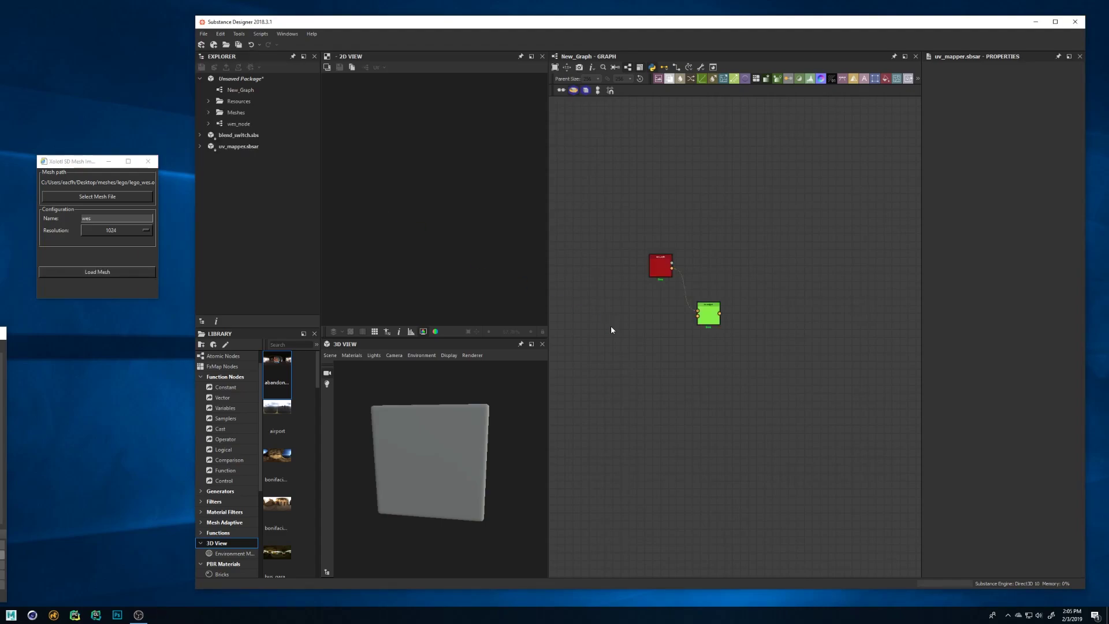
scroll(659, 315, "up", 3)
middle_click_drag(658, 312, 656, 361)
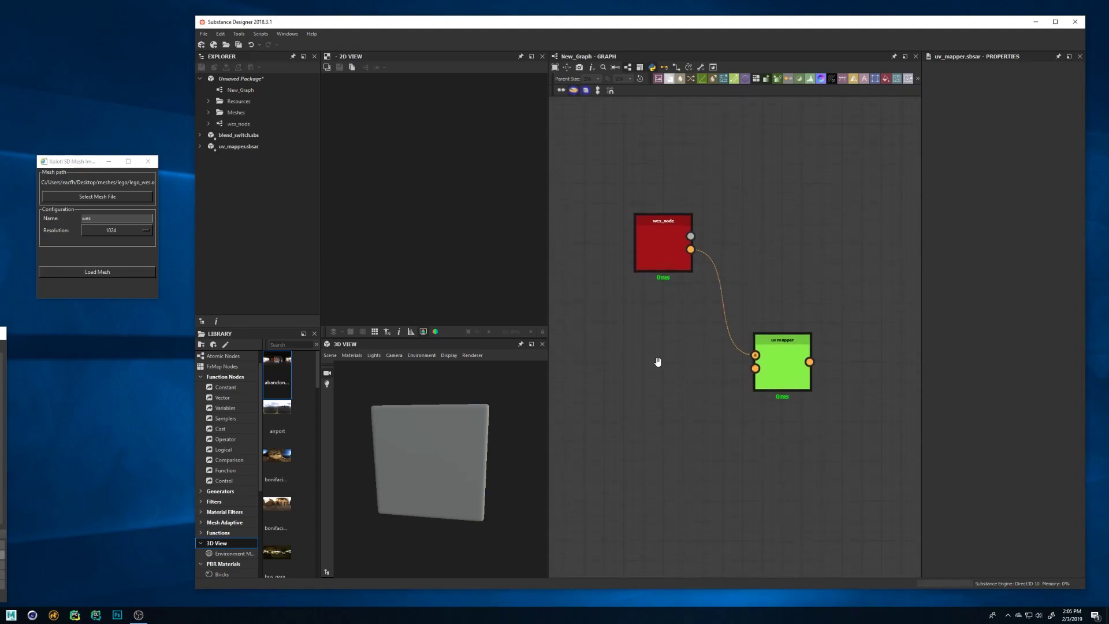
left_click(208, 112)
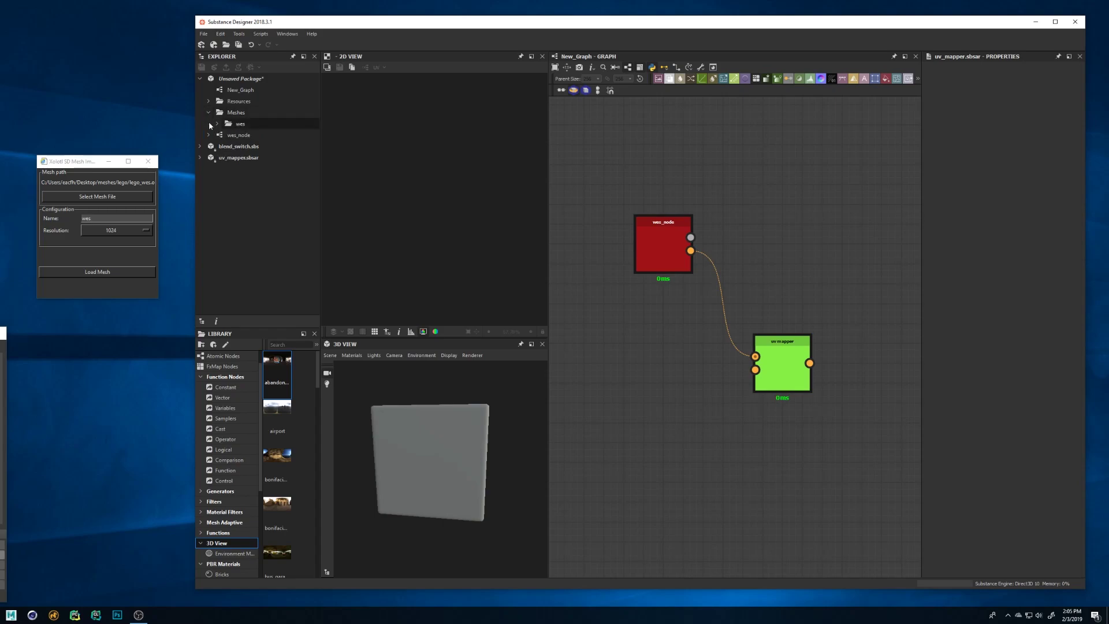
left_click(215, 123)
left_click(215, 123)
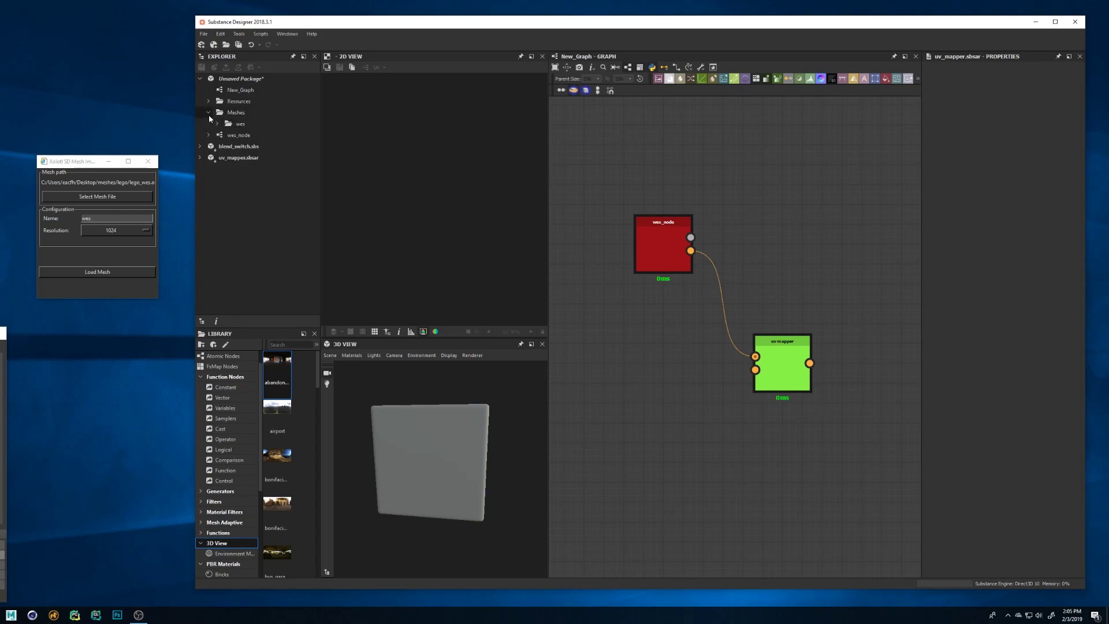
left_click(208, 113)
Close the mesh importer and open the wes_node graph.
left_click(148, 162)
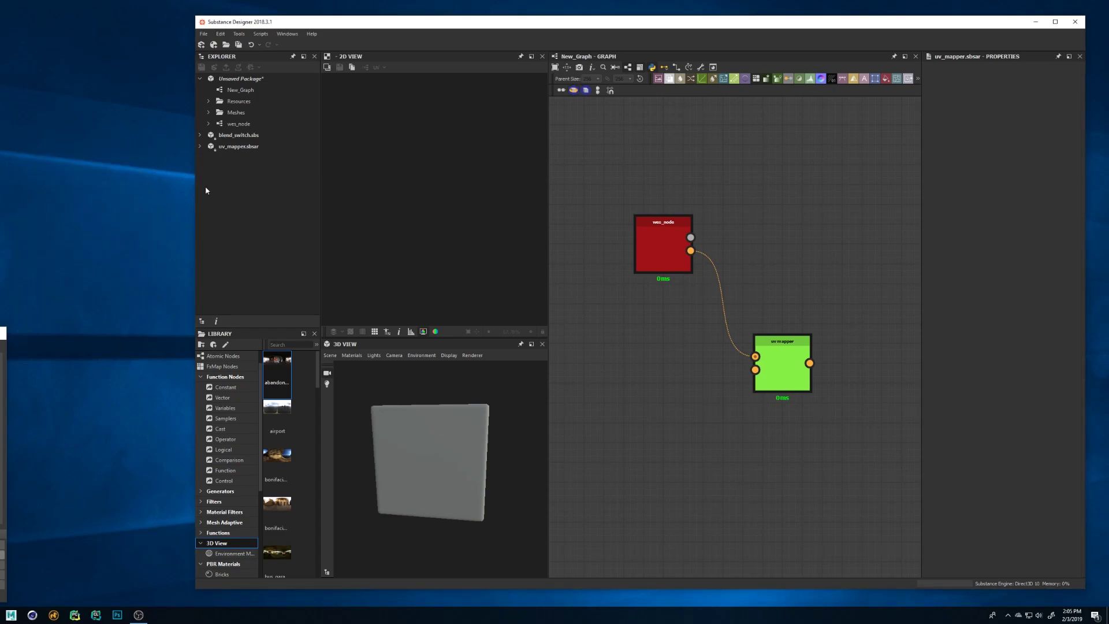
left_click(237, 125)
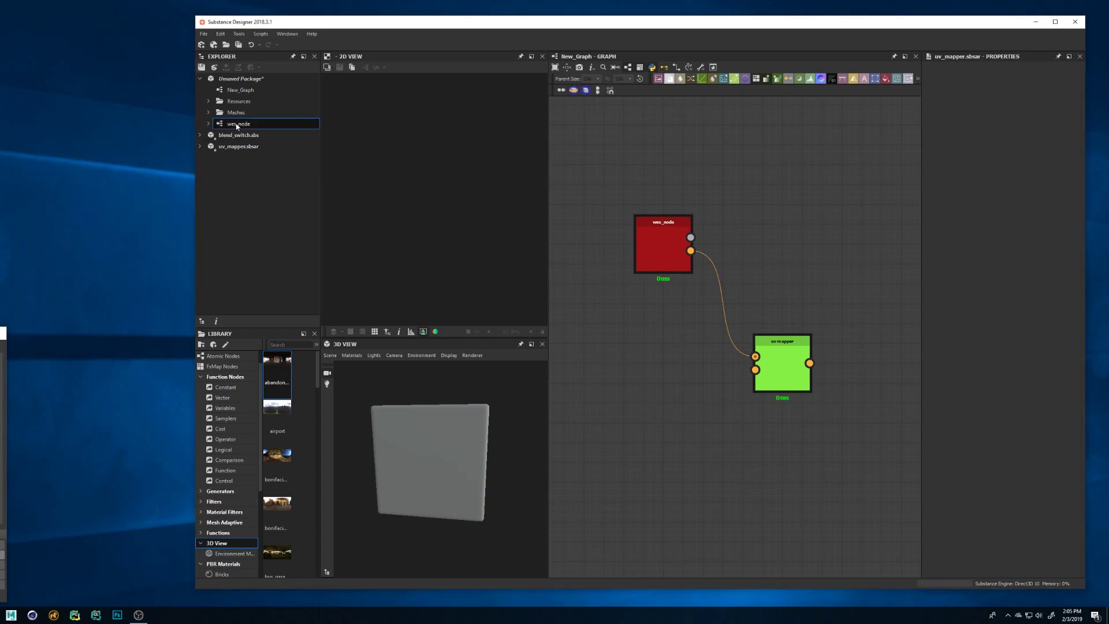
double_click(254, 124)
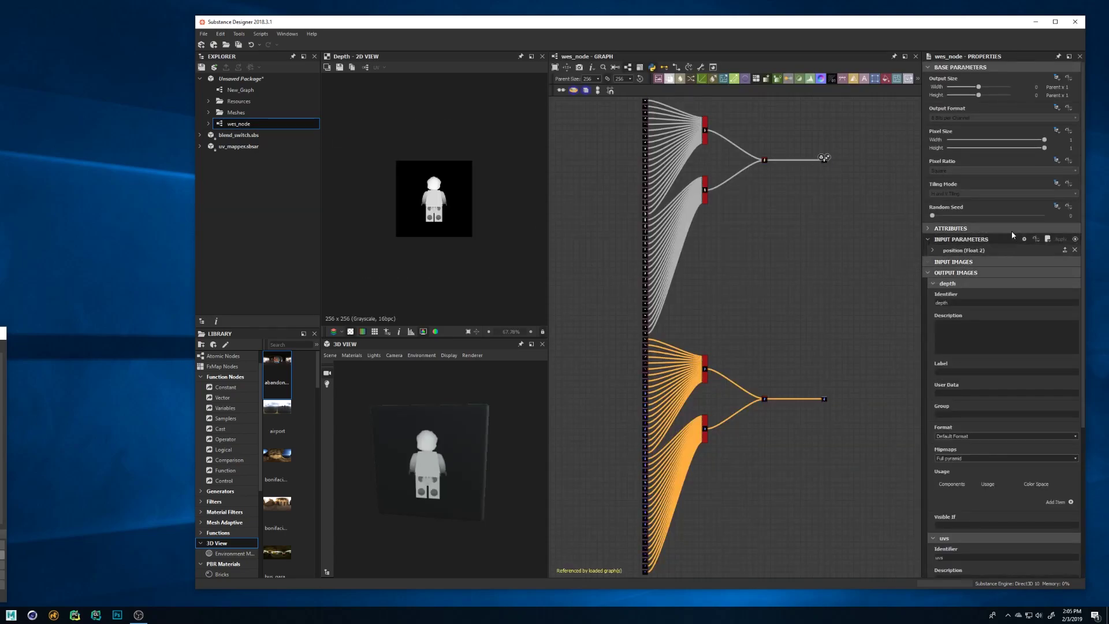
Give the position parameter a Position editor and the label 'Position'.
left_click(933, 250)
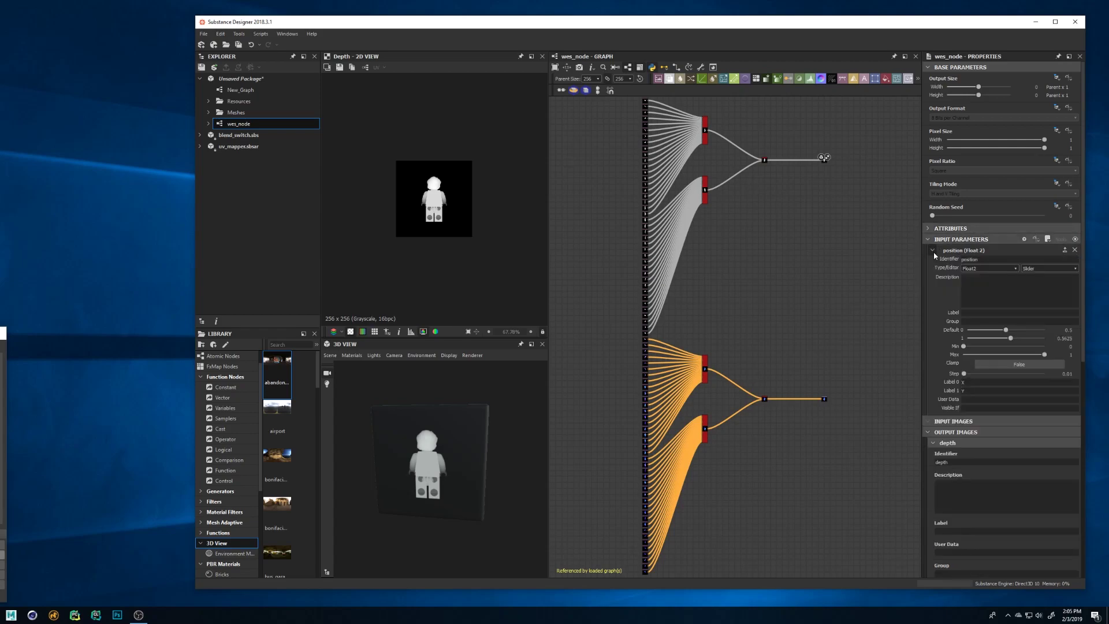
left_click(1035, 269)
left_click(1034, 278)
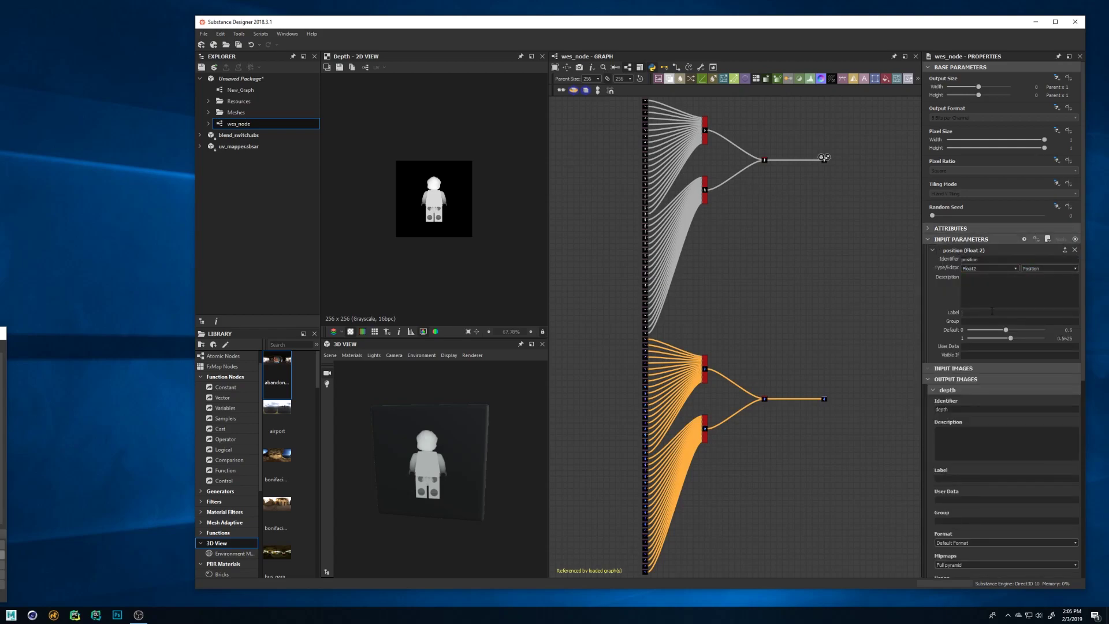
left_click(992, 312)
type("Position")
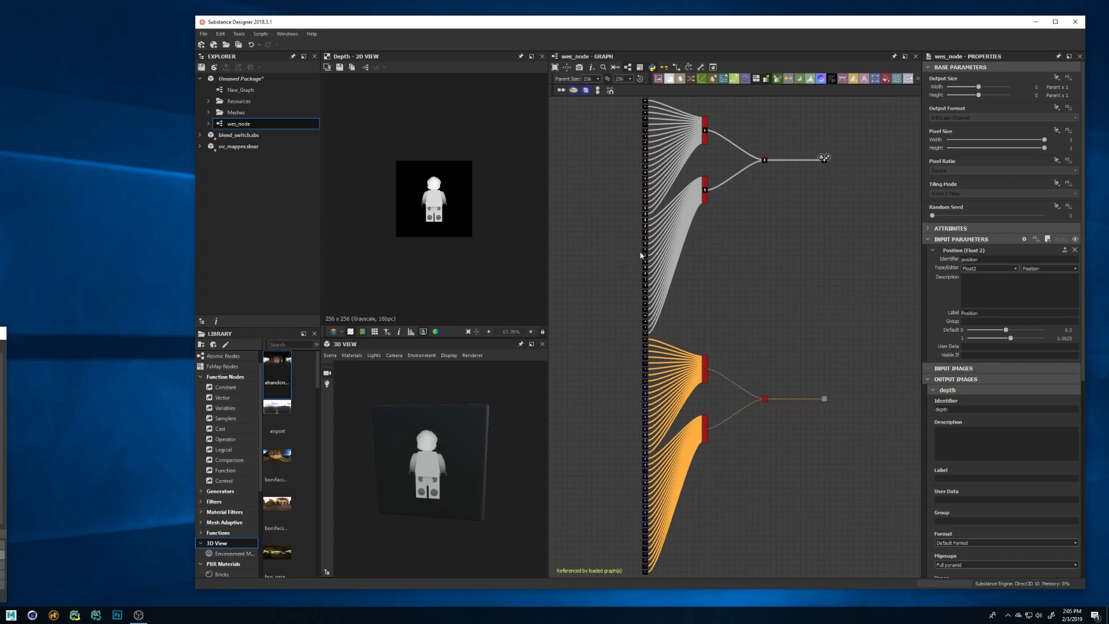
Open New_Graph, select wes_node, and drag its Position widget to turn the figure sideways.
left_click(250, 91)
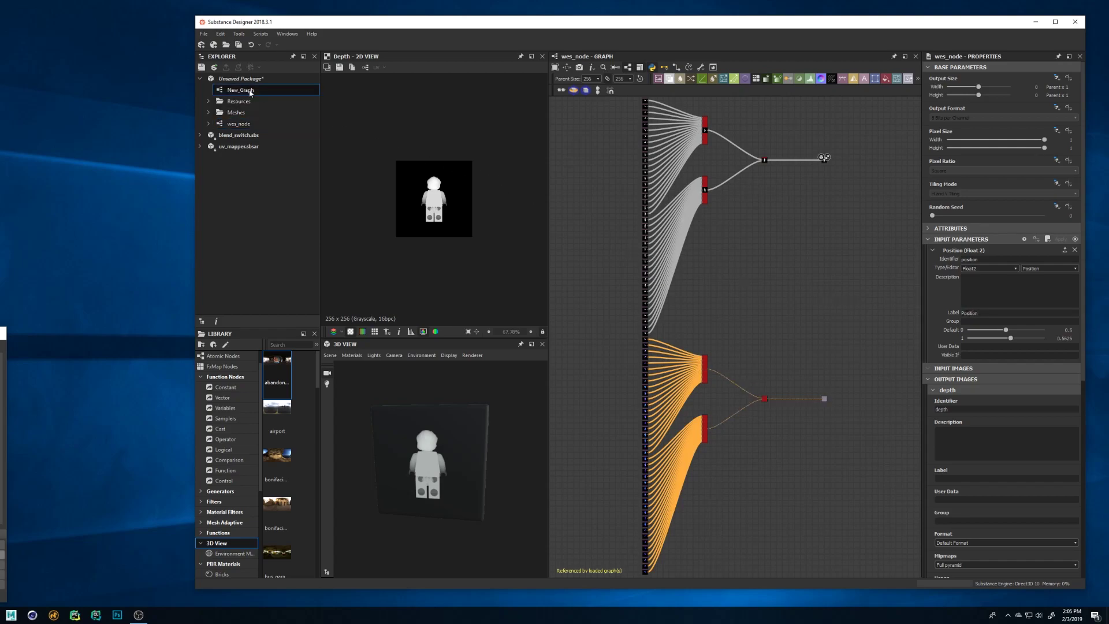
double_click(249, 91)
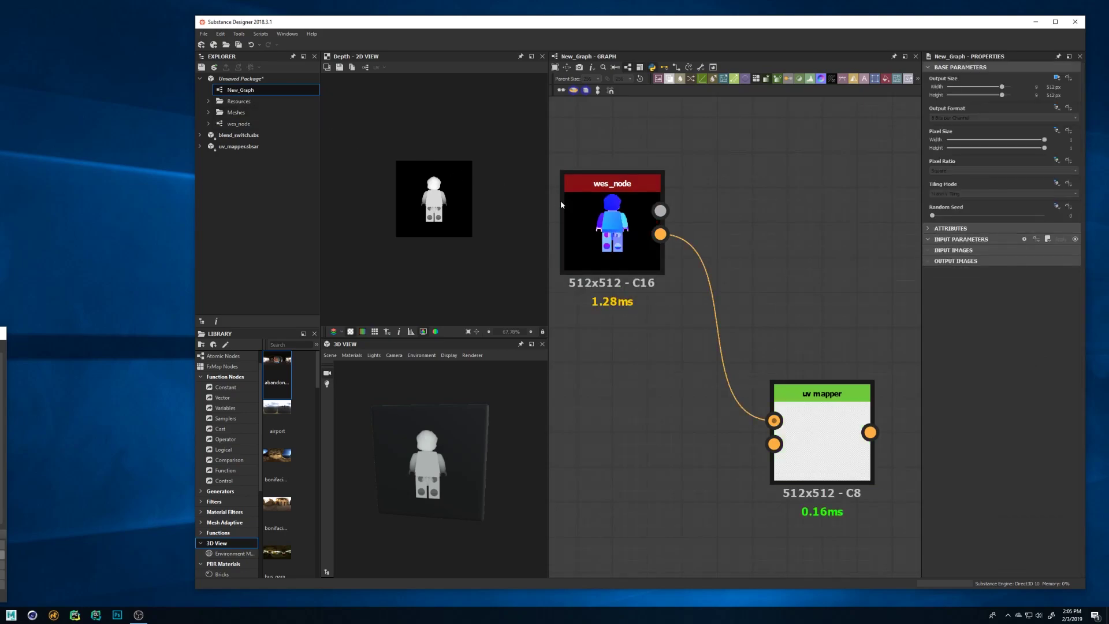
left_click(660, 211)
left_click_drag(435, 208, 495, 199)
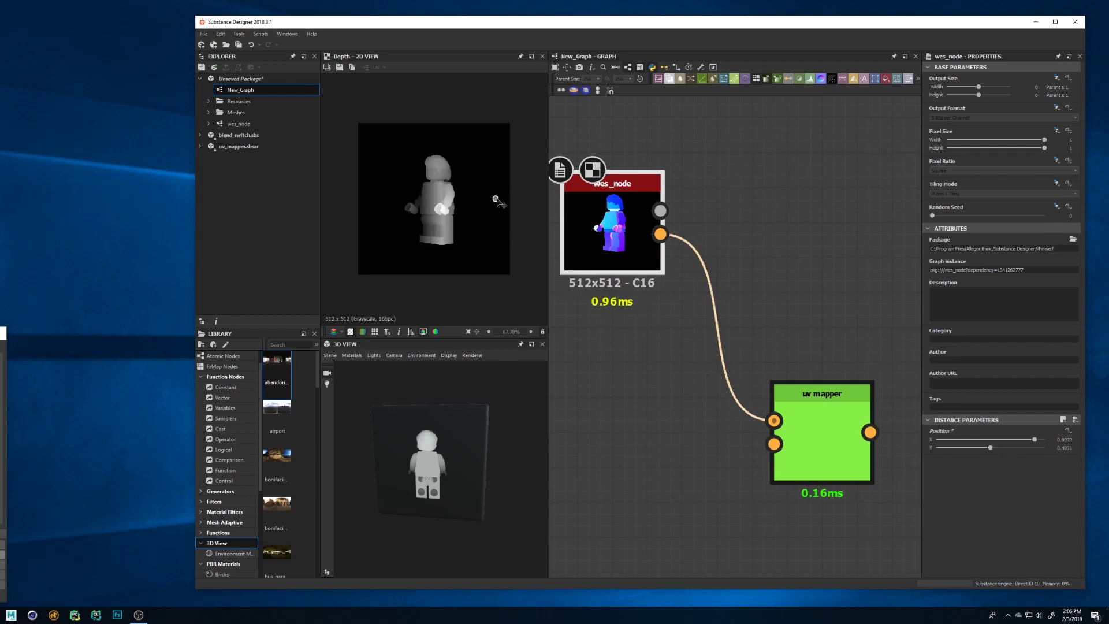